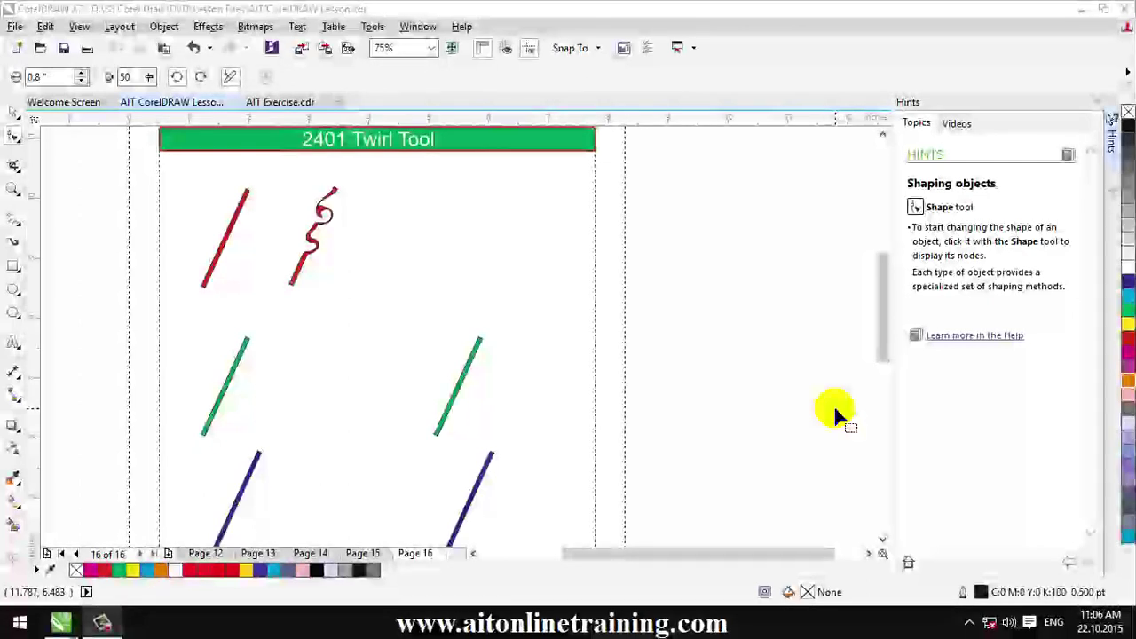
Step: Pick the Twirl tool from the Shape tool flyout
click(16, 141)
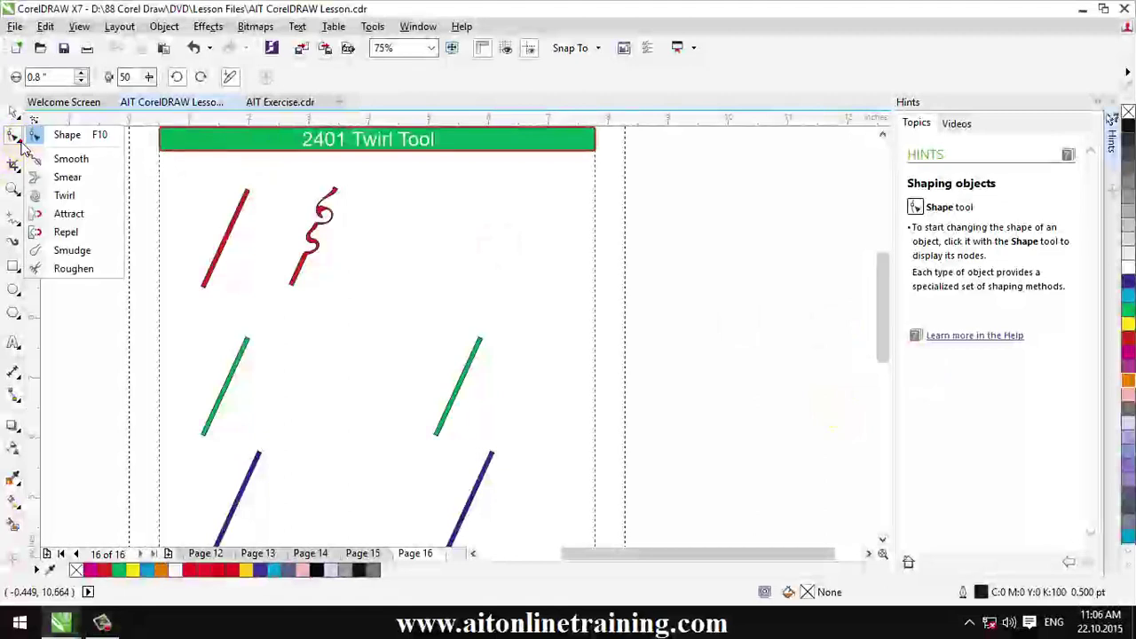
click(63, 196)
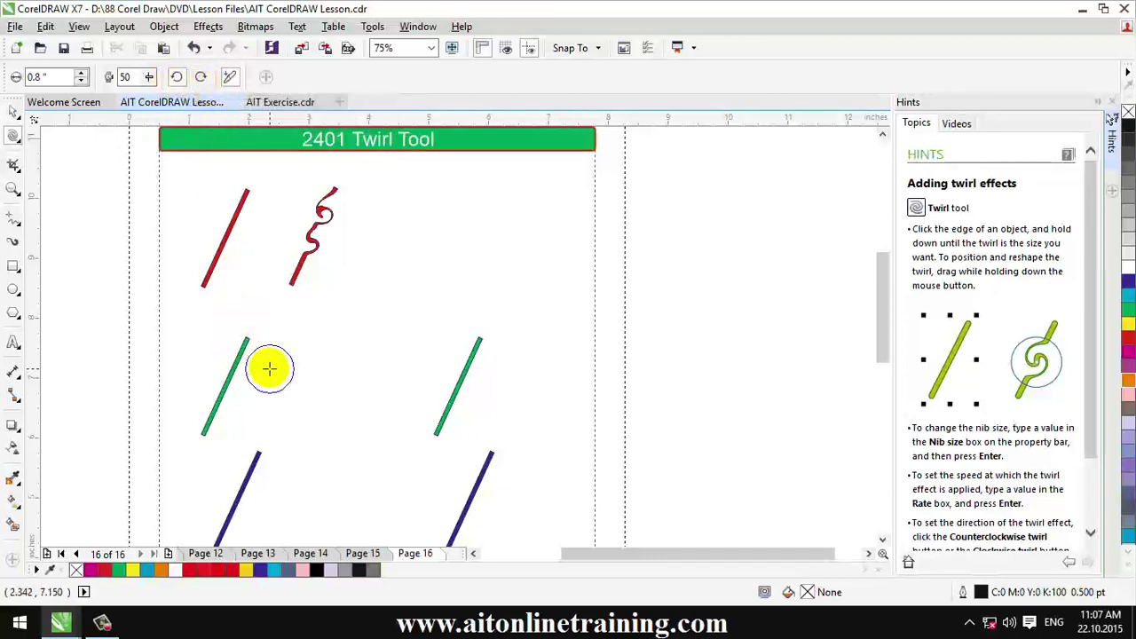
scroll(300, 296, up, 3)
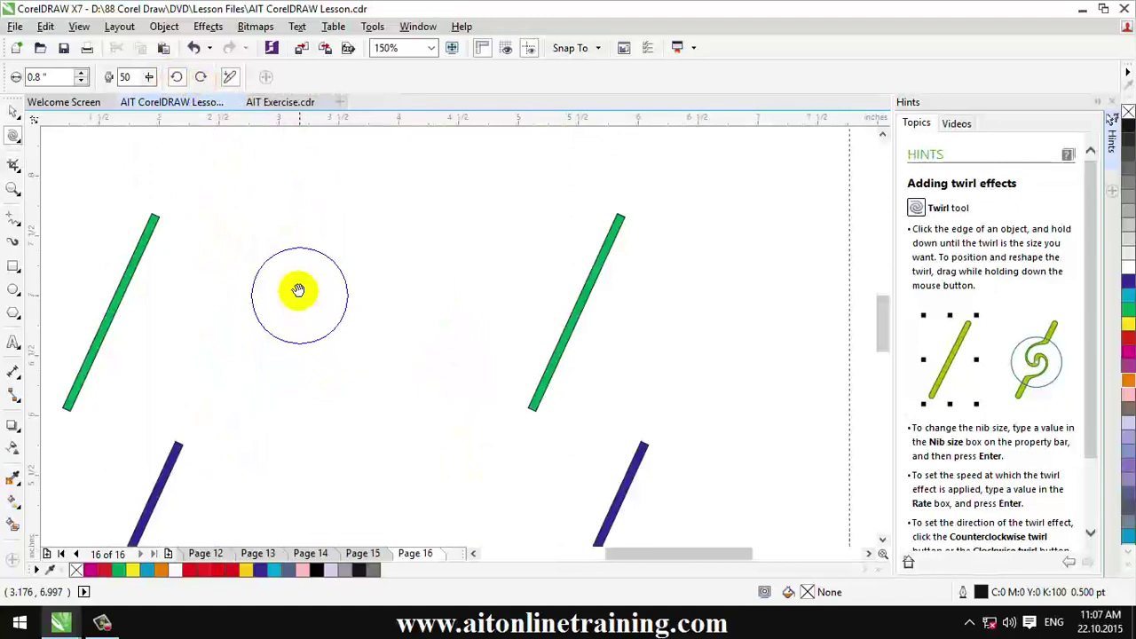
Step: Frame the green bars and set the Twirl nib size to 0.5 inch
drag(299, 296, 319, 269)
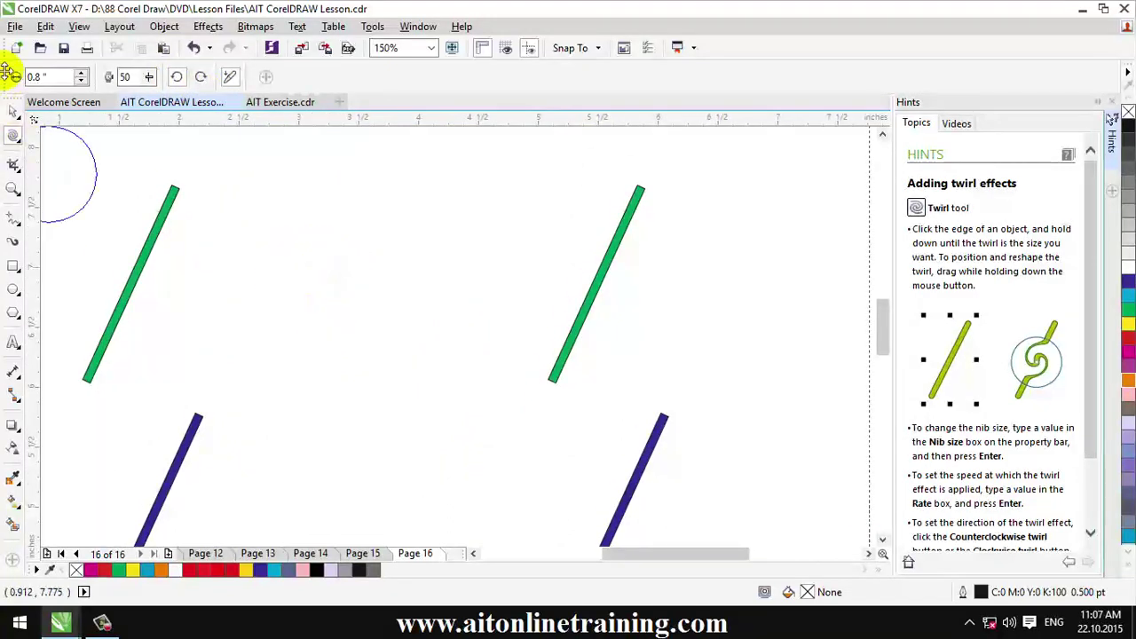
double_click(40, 77)
text(.)
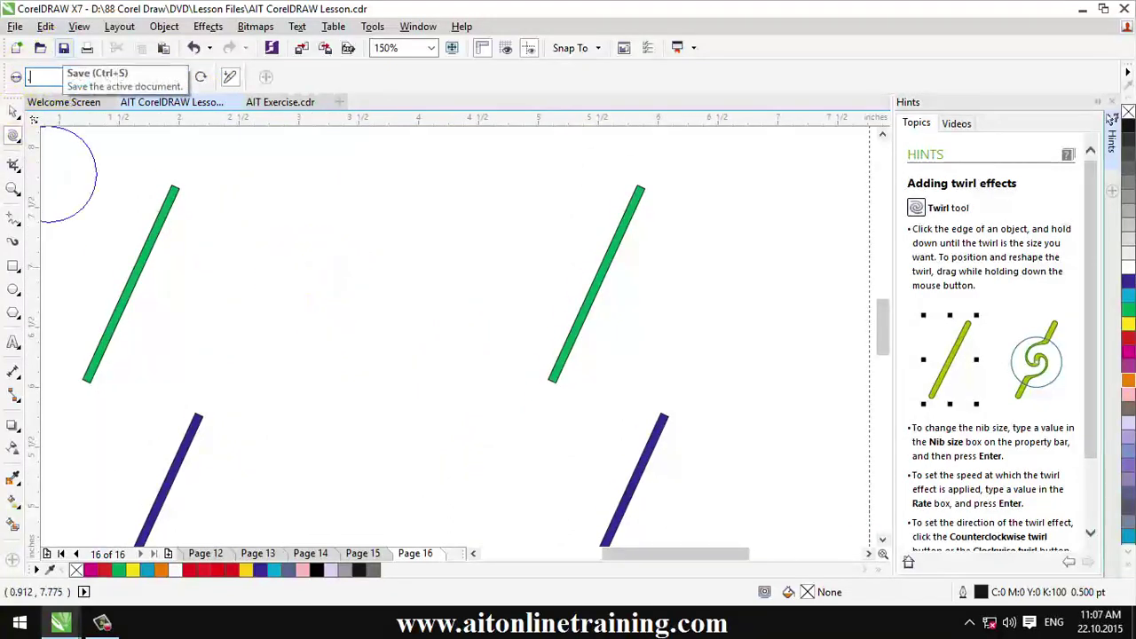
text(0.5 ")
key(Return)
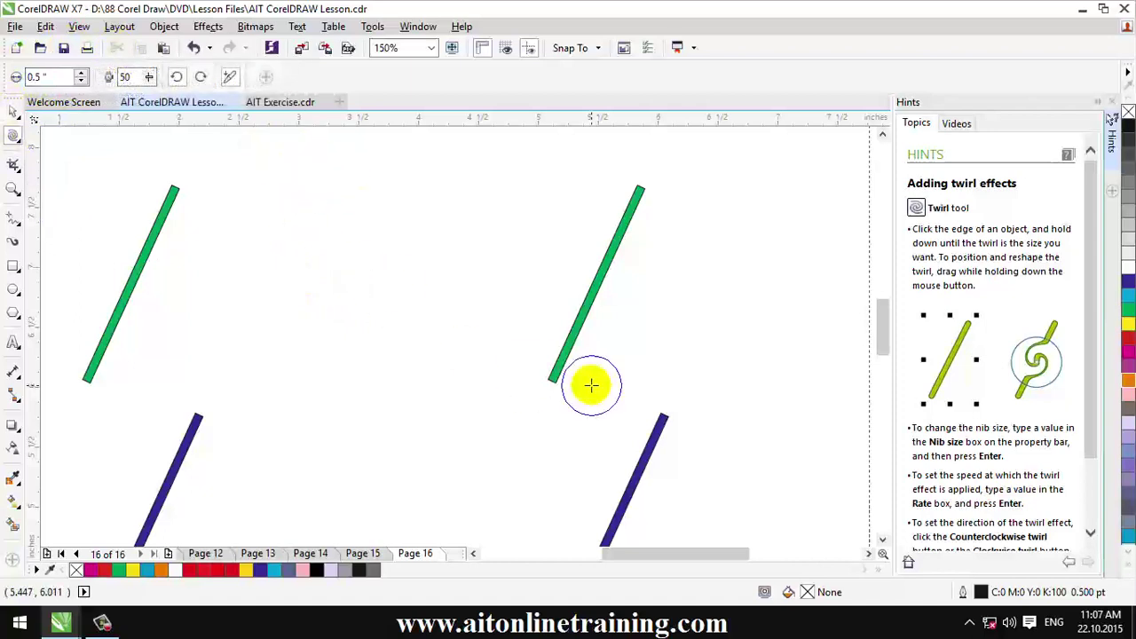
Step: Twirl two spirals into the right green bar, one upper and one lower
click(590, 294)
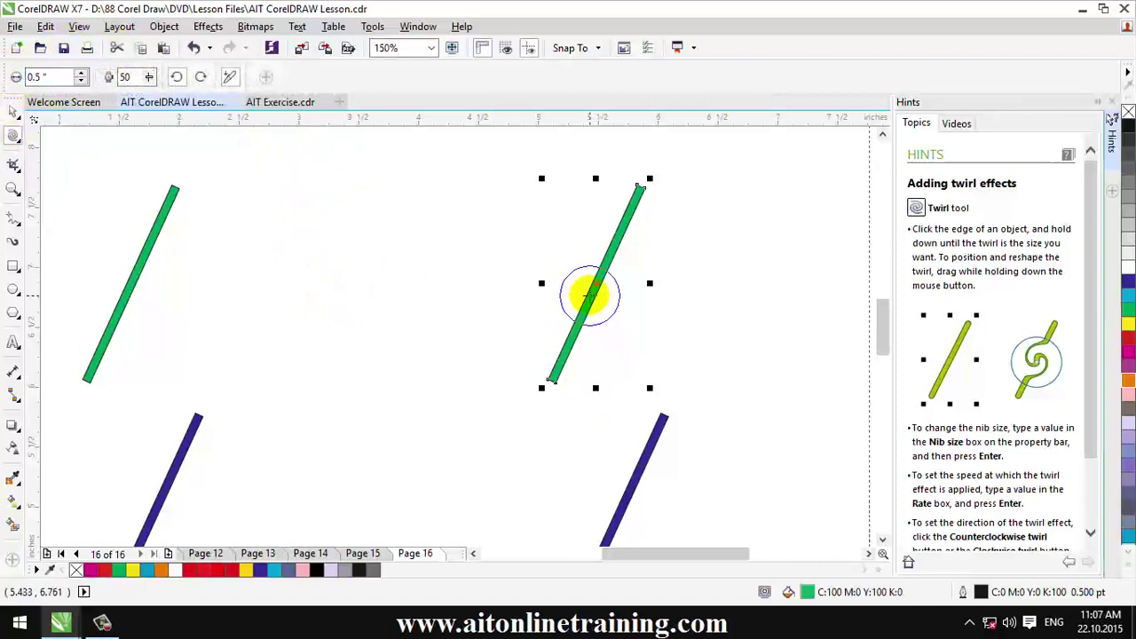
mouse_move(589, 294)
mouse_down()
mouse_move(621, 223)
mouse_move(621, 240)
mouse_up()
drag(589, 342, 589, 341)
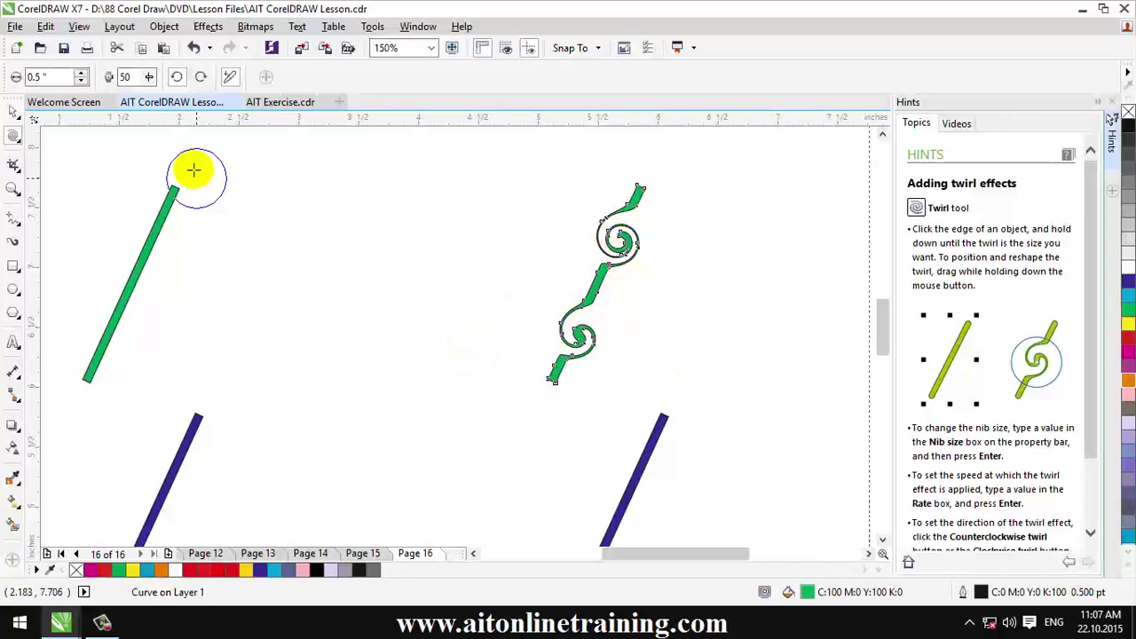
scroll(382, 425, down, 3)
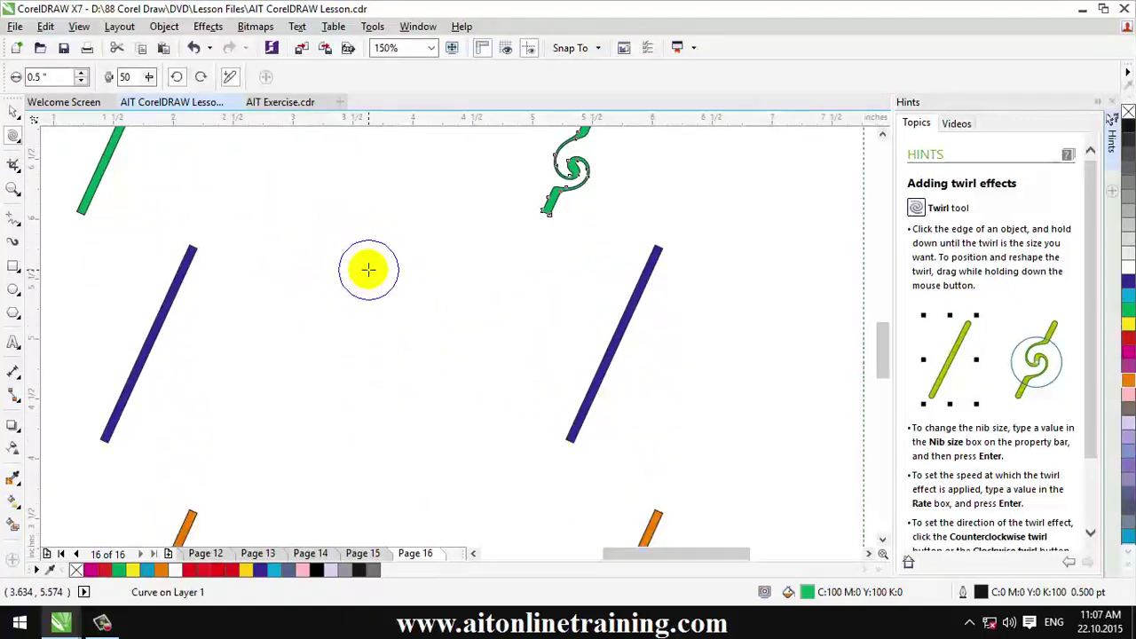
Step: Select the right blue bar and twirl upper and lower spirals into it
click(202, 80)
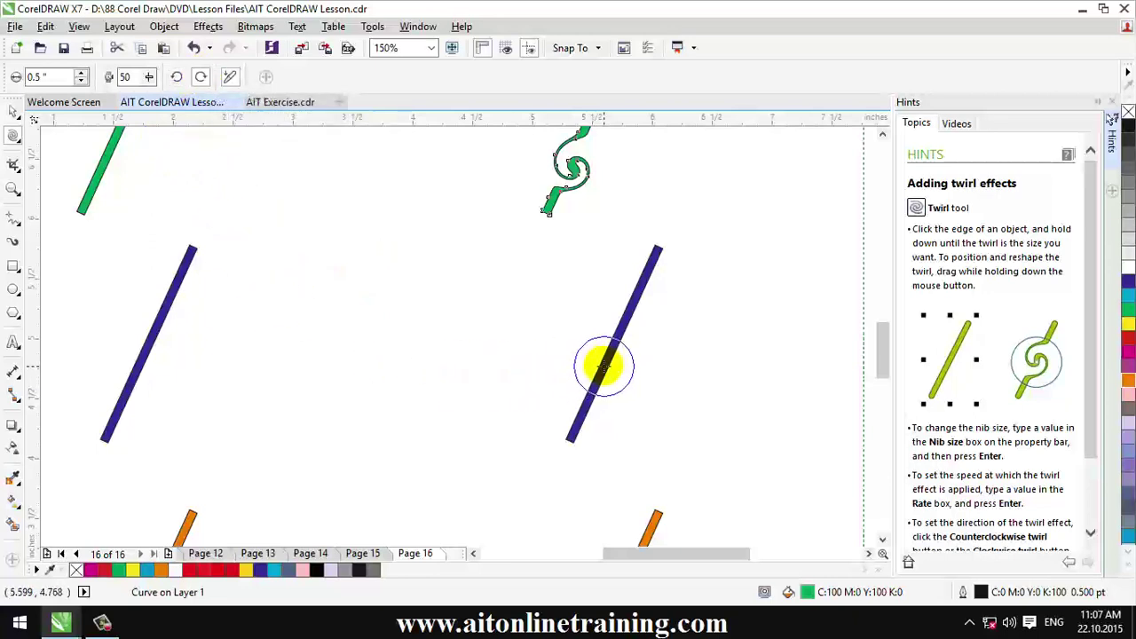
click(609, 355)
click(626, 302)
click(635, 302)
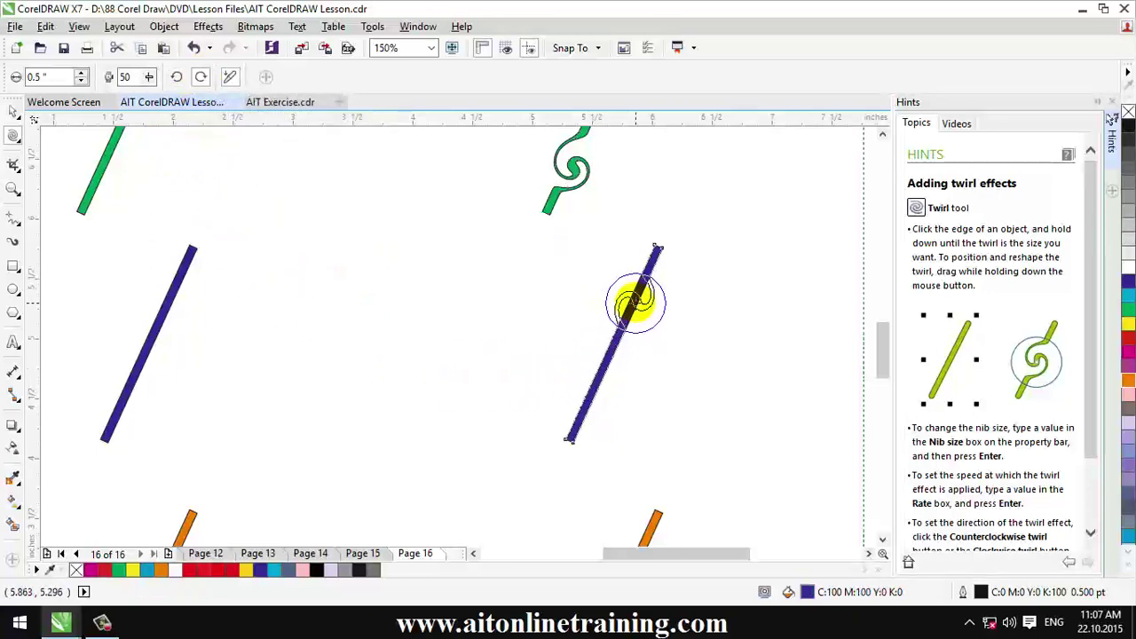
click(597, 379)
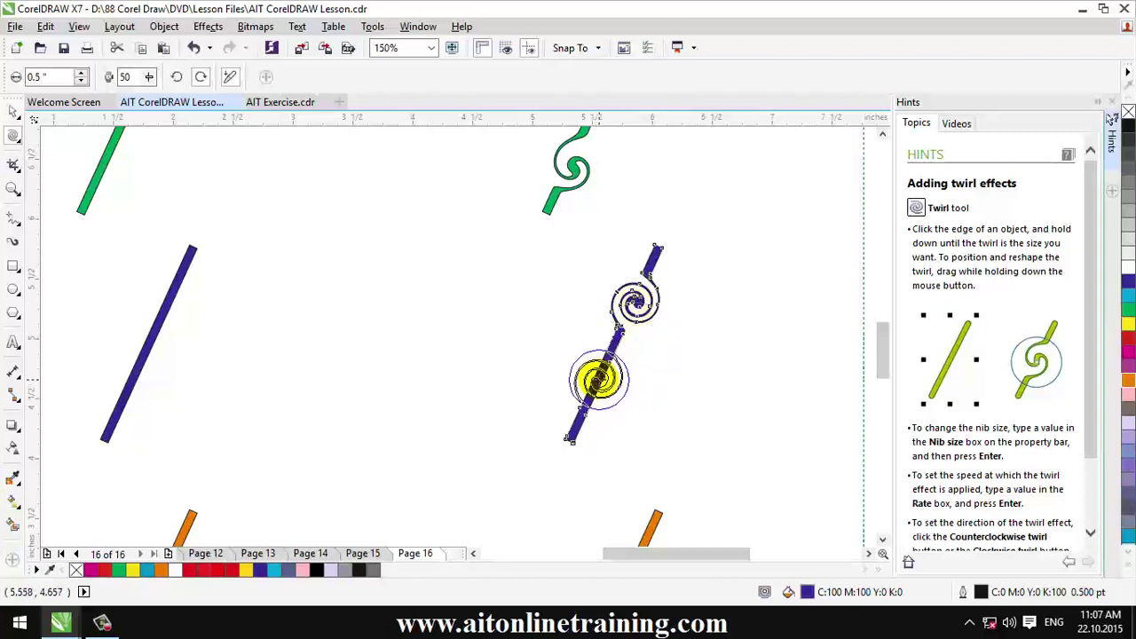
scroll(373, 404, up, 1)
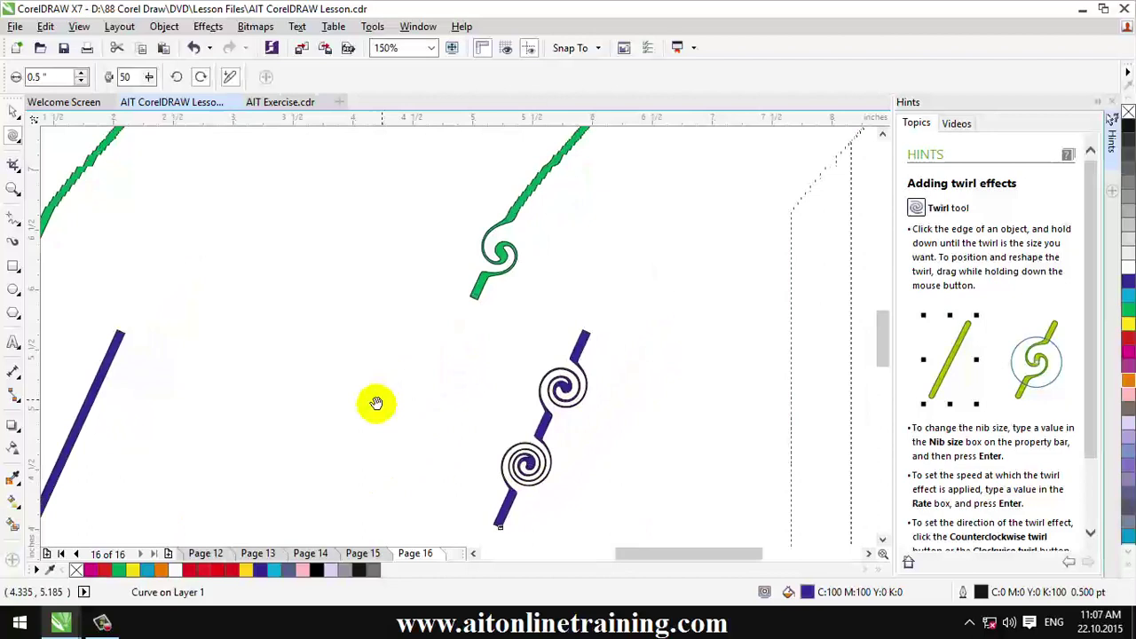
scroll(374, 318, down, 1)
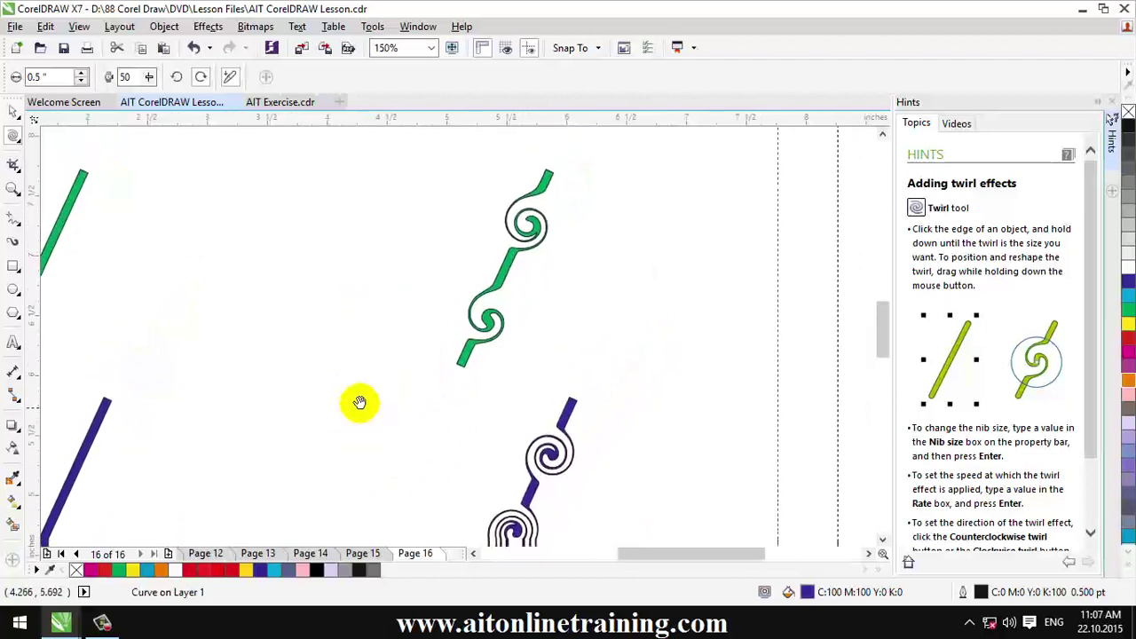
scroll(359, 404, up, 1)
scroll(387, 372, down, 2)
scroll(408, 267, down, 2)
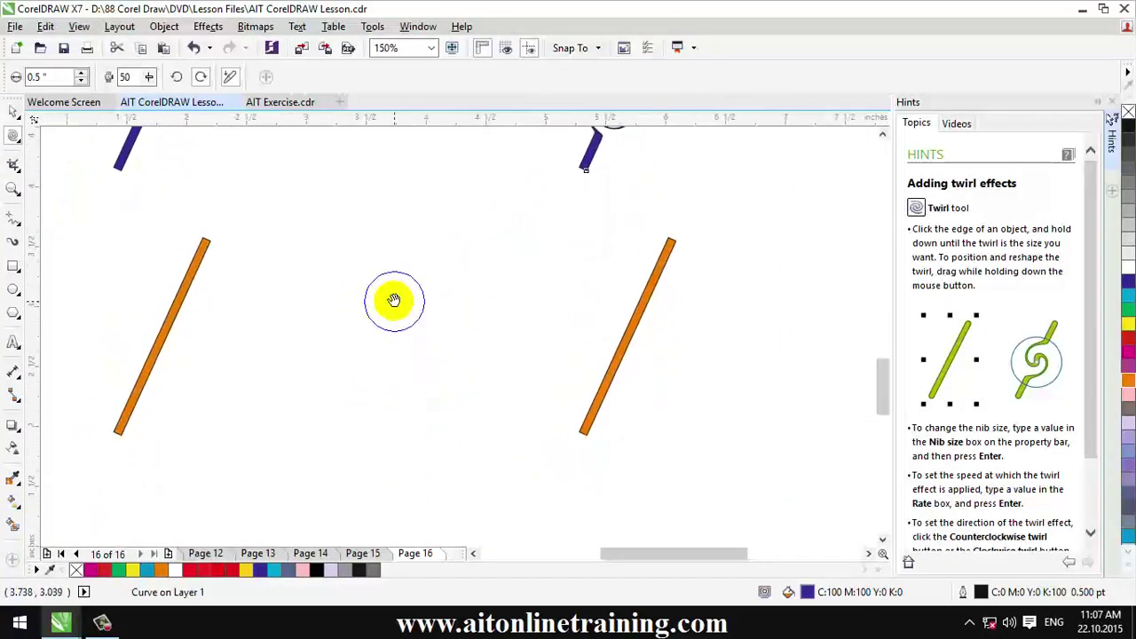
Step: Frame the orange bars and raise the twirl rate to 81
drag(296, 225, 253, 277)
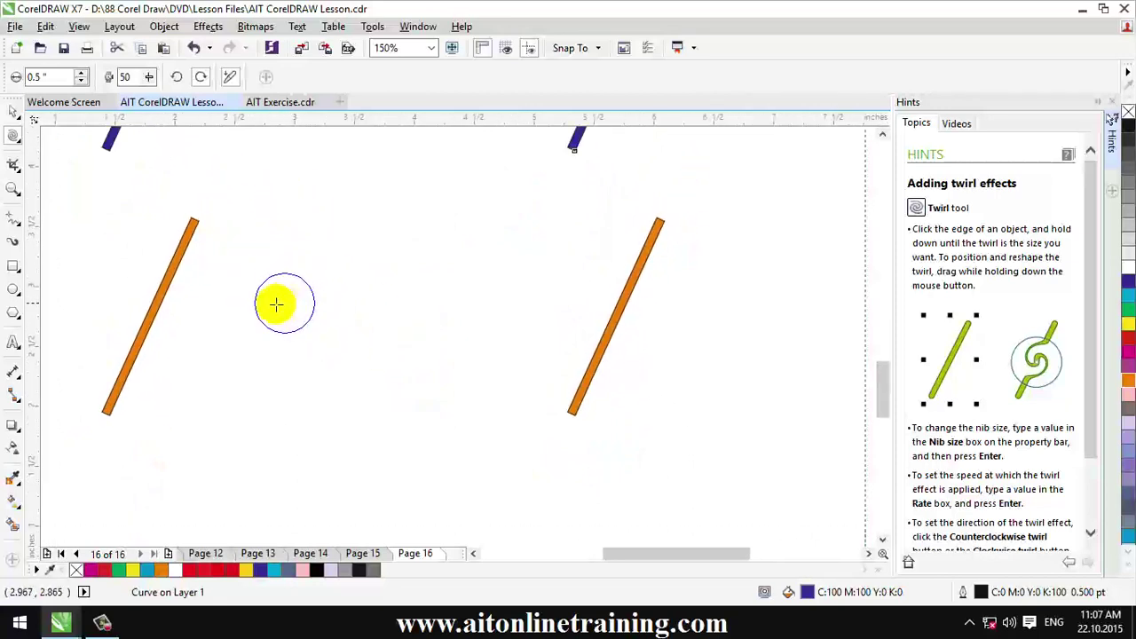
click(148, 73)
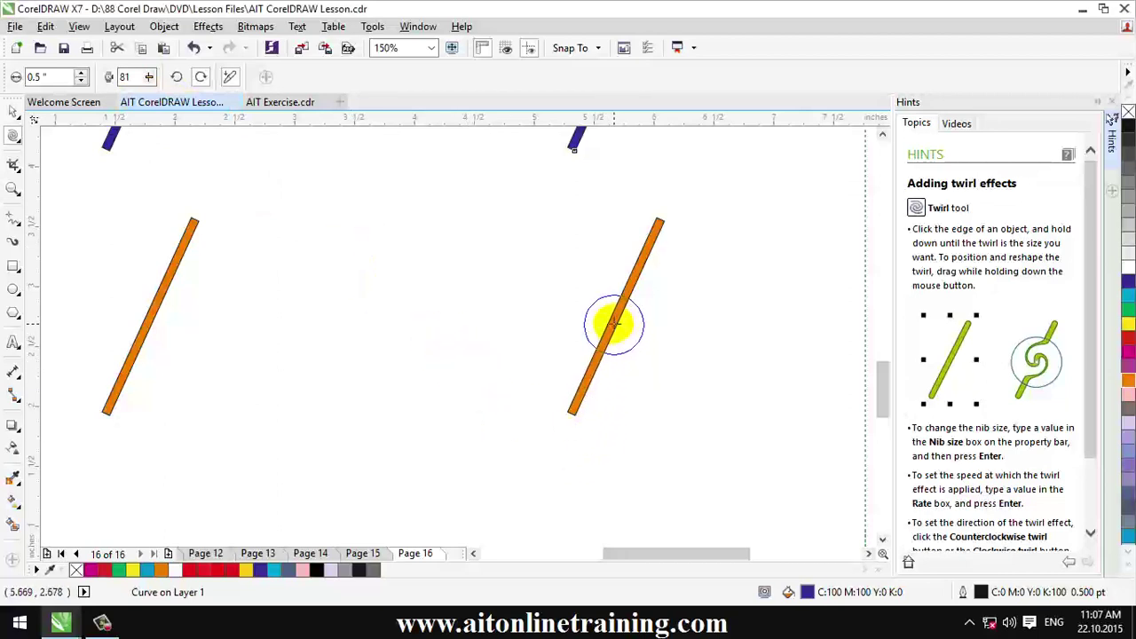
Step: Coil a tight spiral into the middle of the right orange bar
click(633, 293)
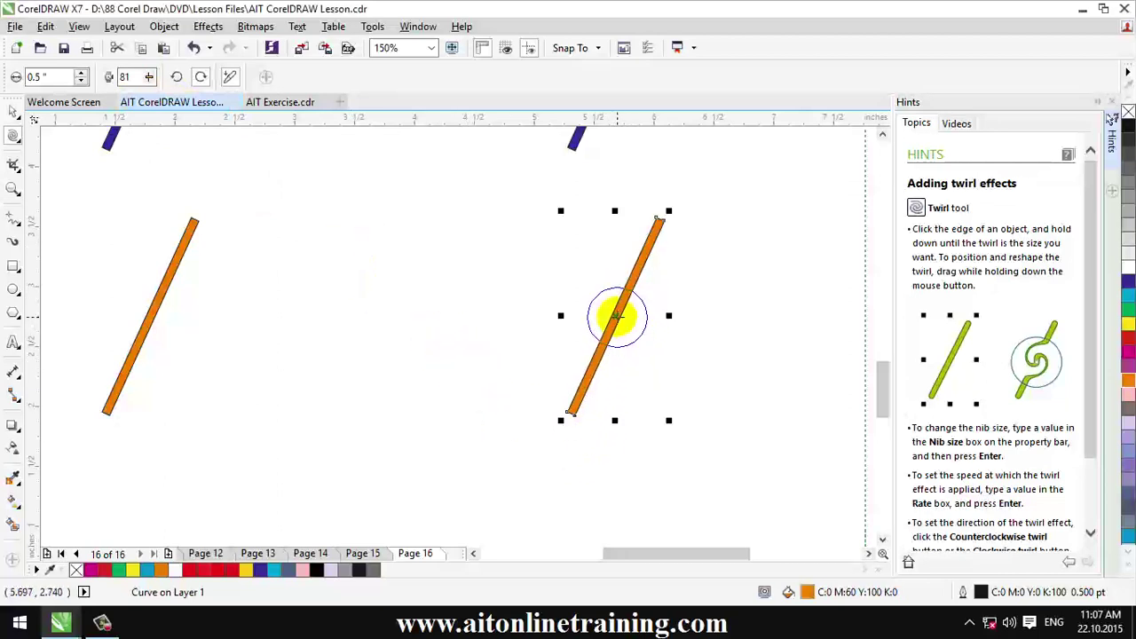
drag(617, 315, 617, 316)
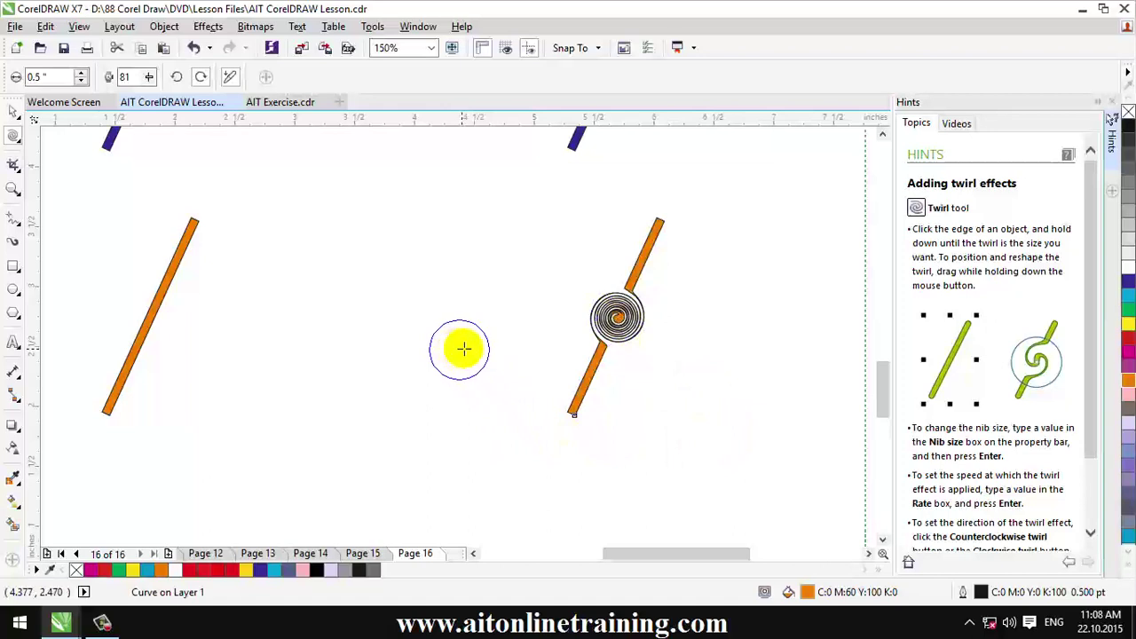
scroll(417, 257, up, 3)
scroll(386, 362, up, 3)
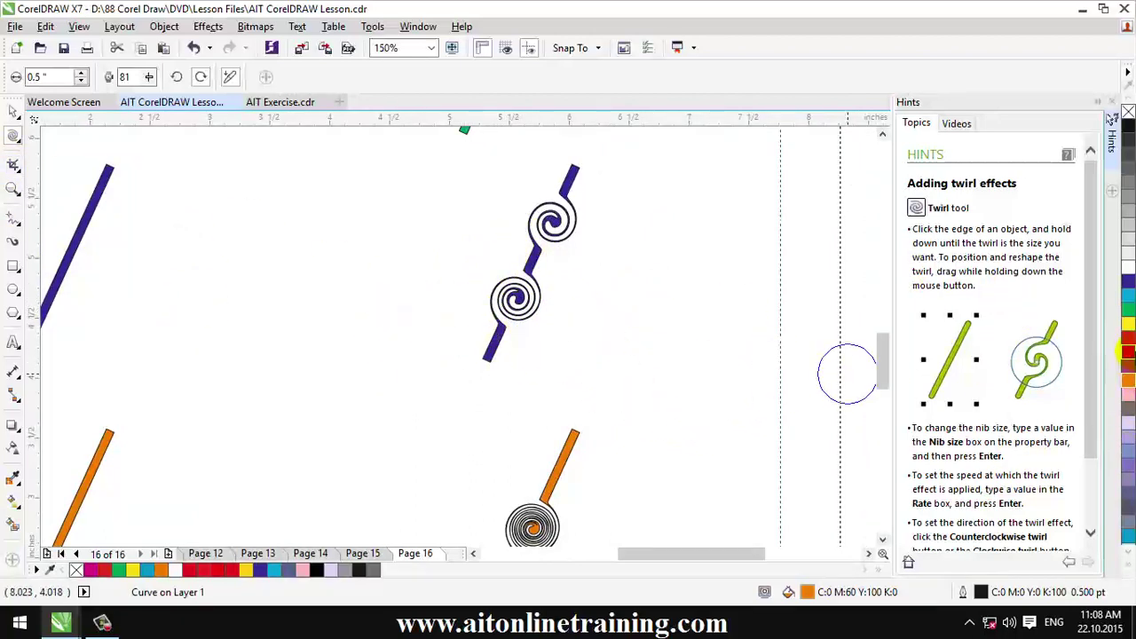
mouse_move(1091, 335)
mouse_down()
mouse_move(1091, 442)
mouse_move(1091, 258)
mouse_up()
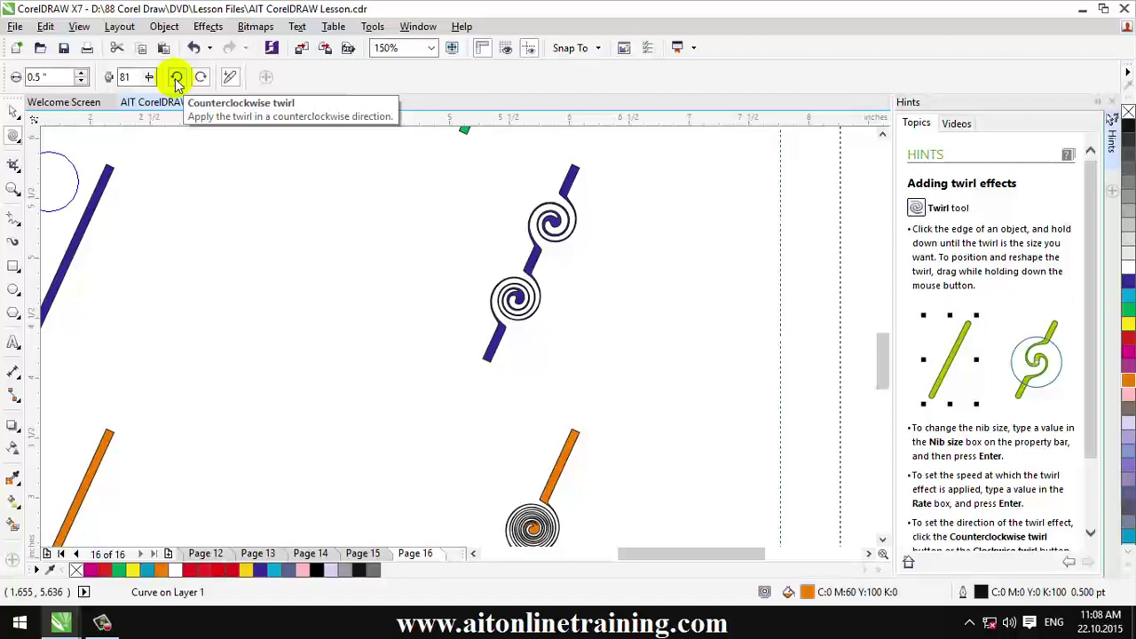
Step: Switch the twirl direction to clockwise
click(202, 77)
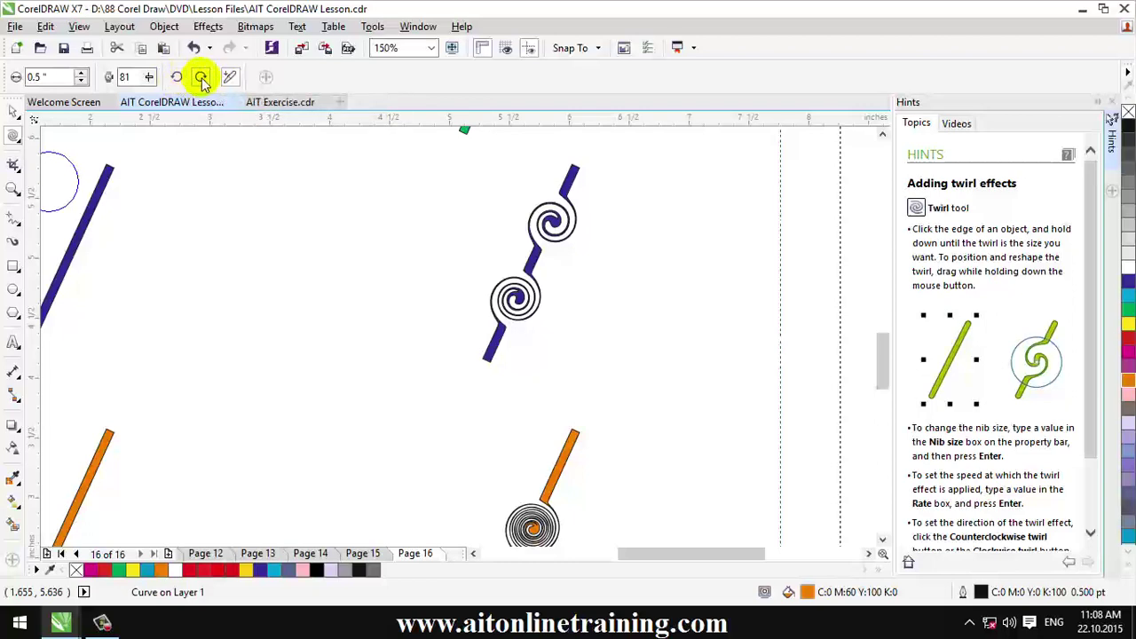